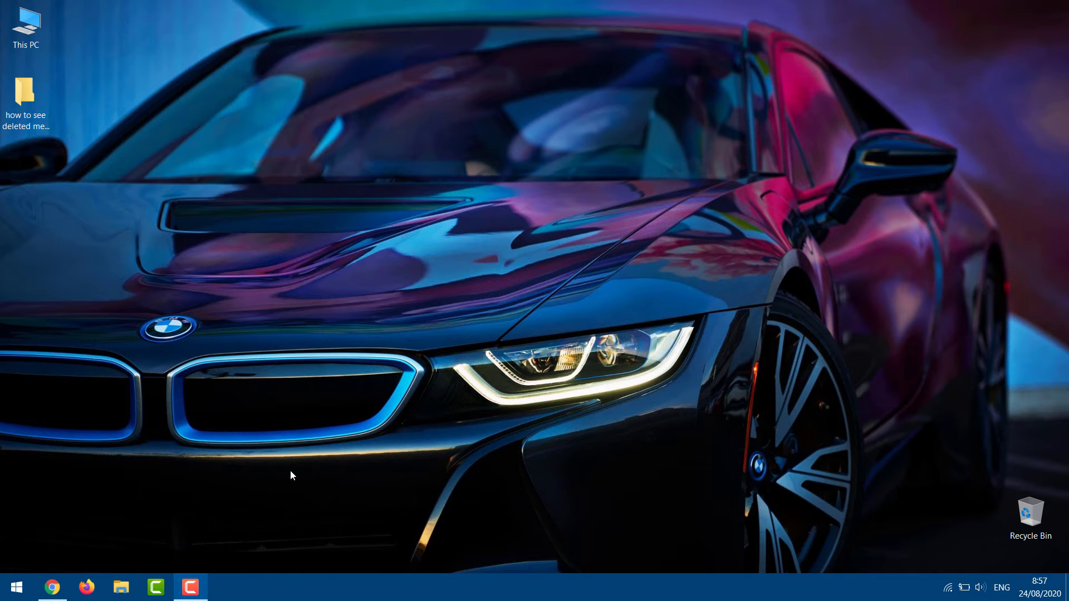
{"action": "left_click", "coordinate": [51, 589]}
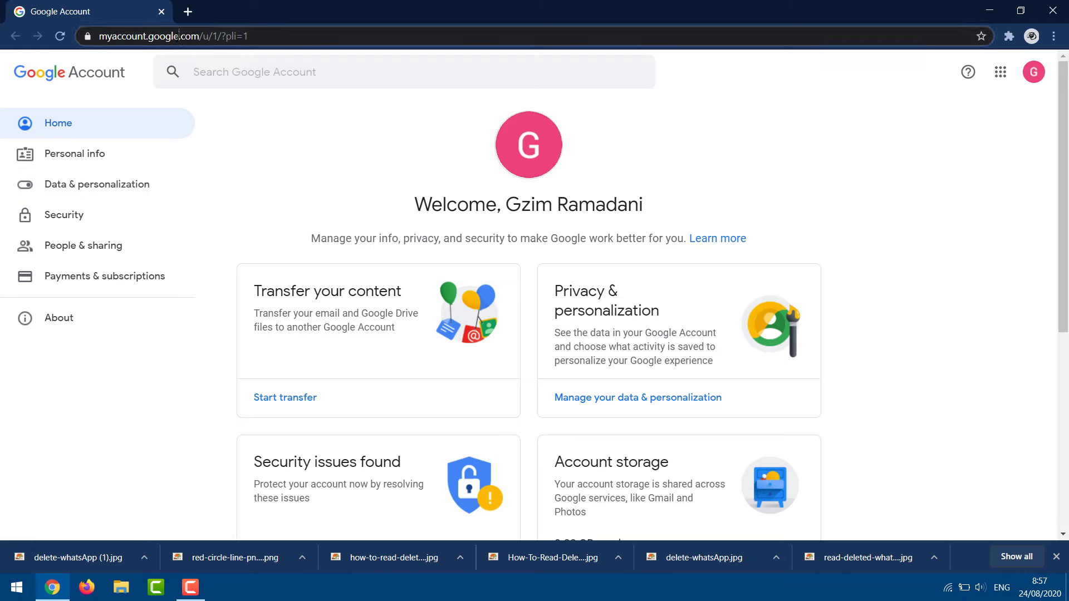
{"action": "left_click", "coordinate": [189, 36]}
{"action": "left_click", "coordinate": [198, 36]}
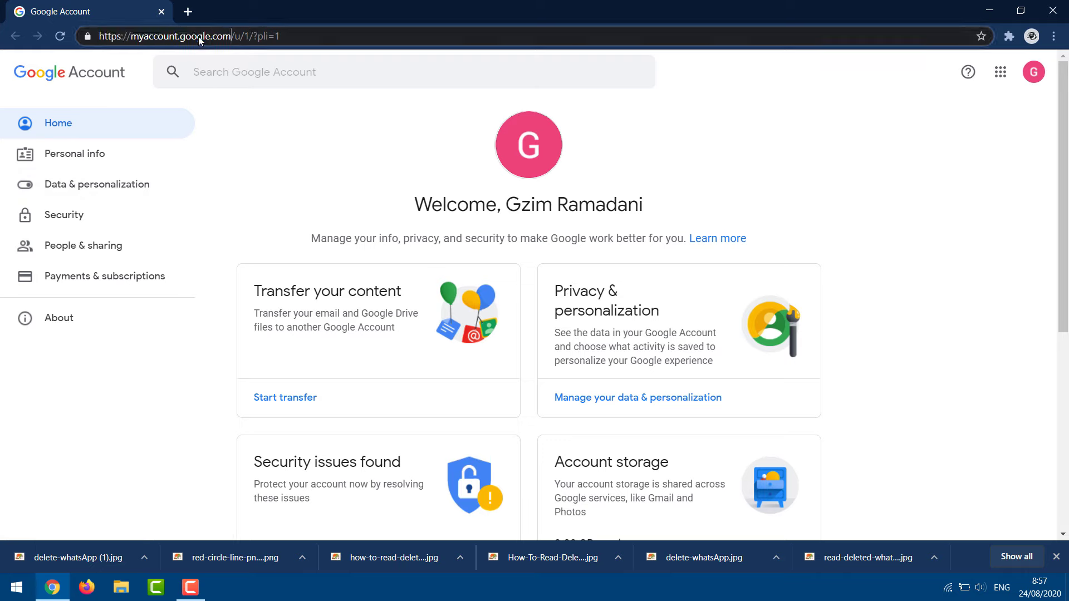
{"action": "left_click_drag", "start_coordinate": [230, 32], "coordinate": [91, 50]}
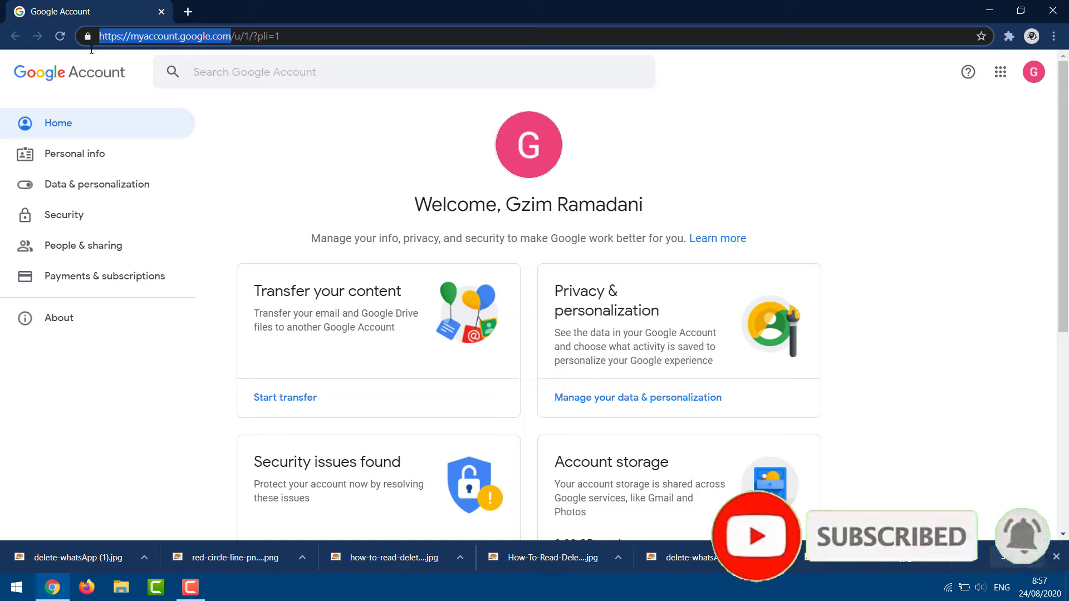
{"action": "left_click", "coordinate": [284, 134]}
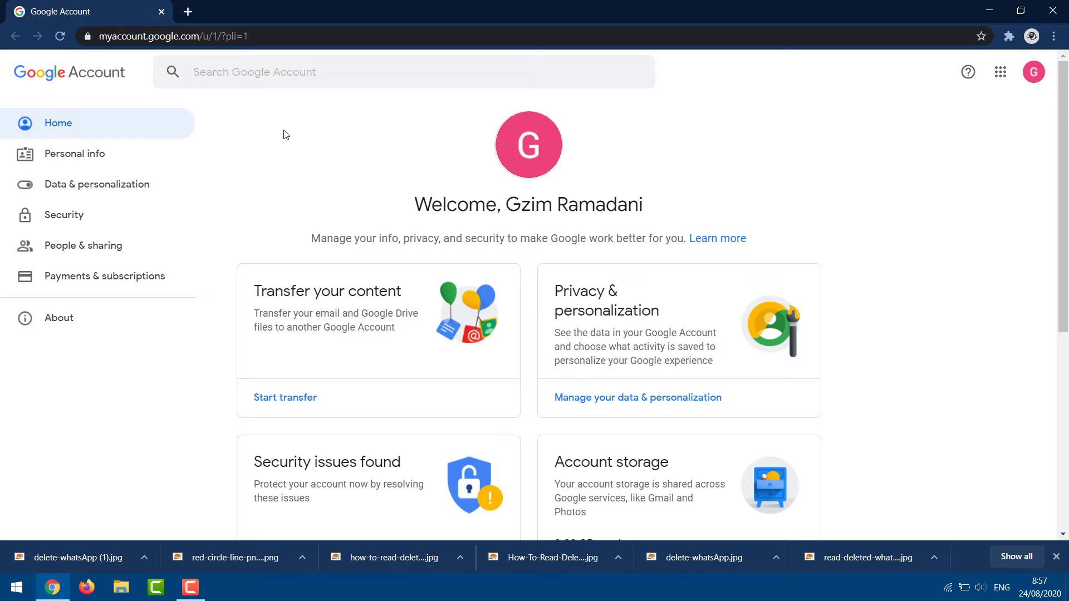
{"action": "scroll", "coordinate": [284, 135], "scroll_direction": "down", "scroll_amount": 1}
{"action": "scroll", "coordinate": [284, 135], "scroll_direction": "down", "scroll_amount": 2}
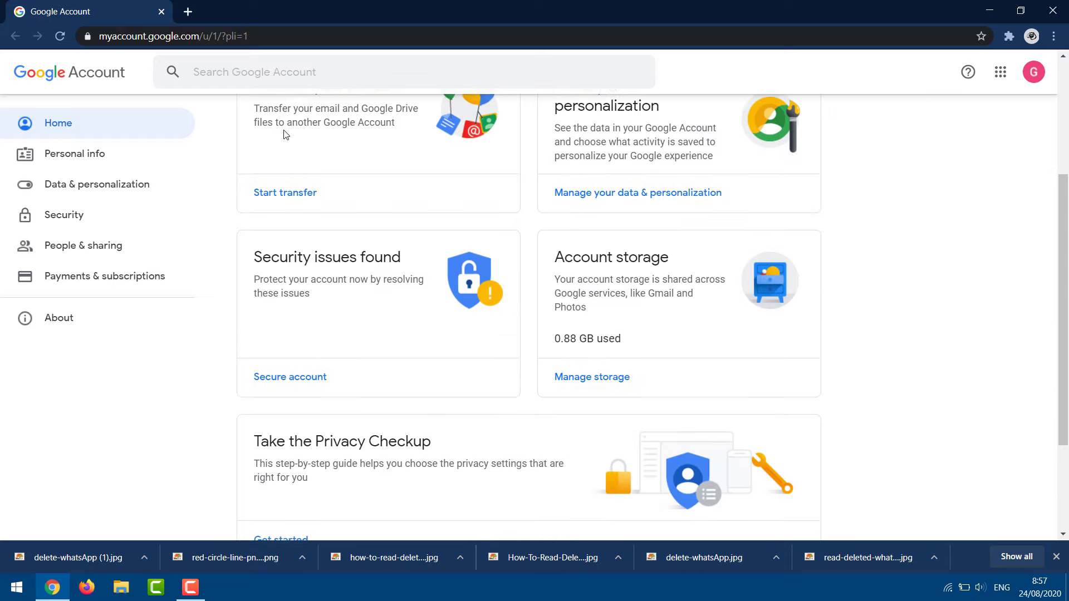
{"action": "scroll", "coordinate": [284, 135], "scroll_direction": "up", "scroll_amount": 1}
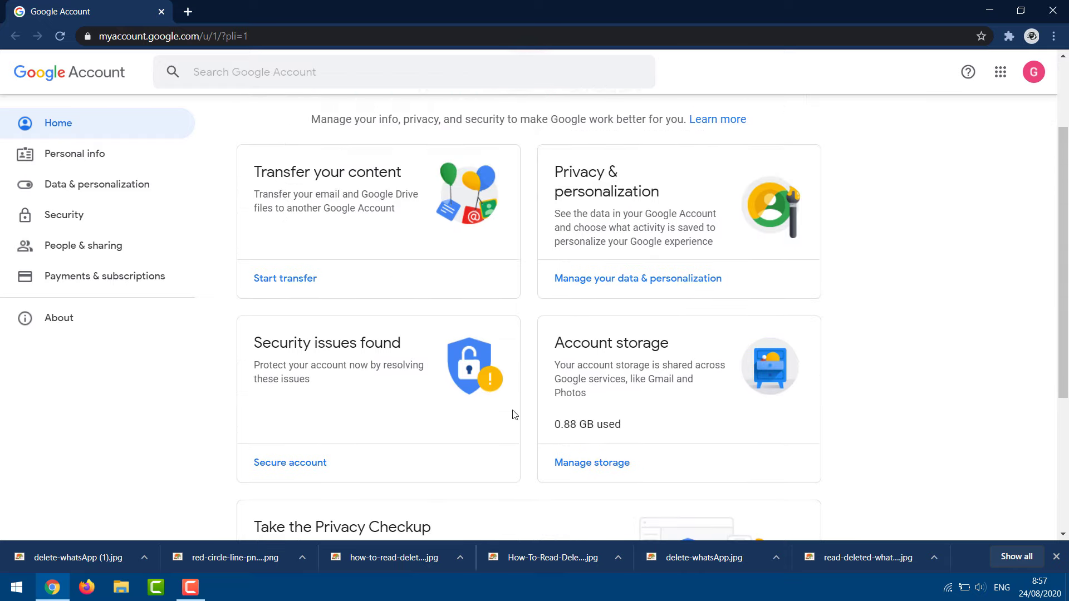
Go from Data & personalization to Download your data, opening Google Takeout's new-export page.
{"action": "left_click", "coordinate": [633, 281]}
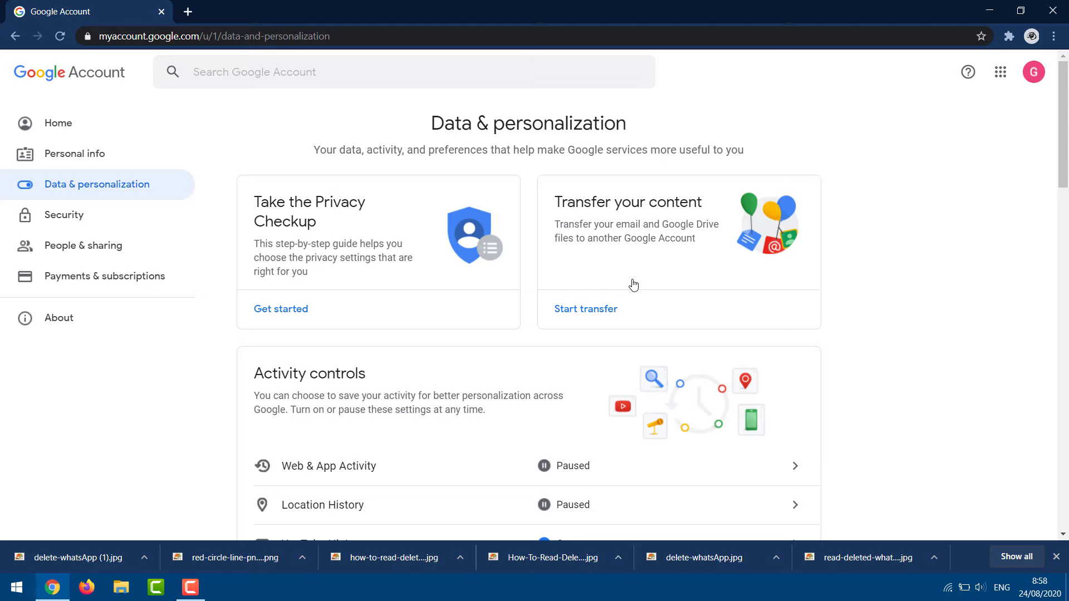
{"action": "scroll", "coordinate": [466, 285], "scroll_direction": "down", "scroll_amount": 3}
{"action": "scroll", "coordinate": [467, 275], "scroll_direction": "down", "scroll_amount": 3}
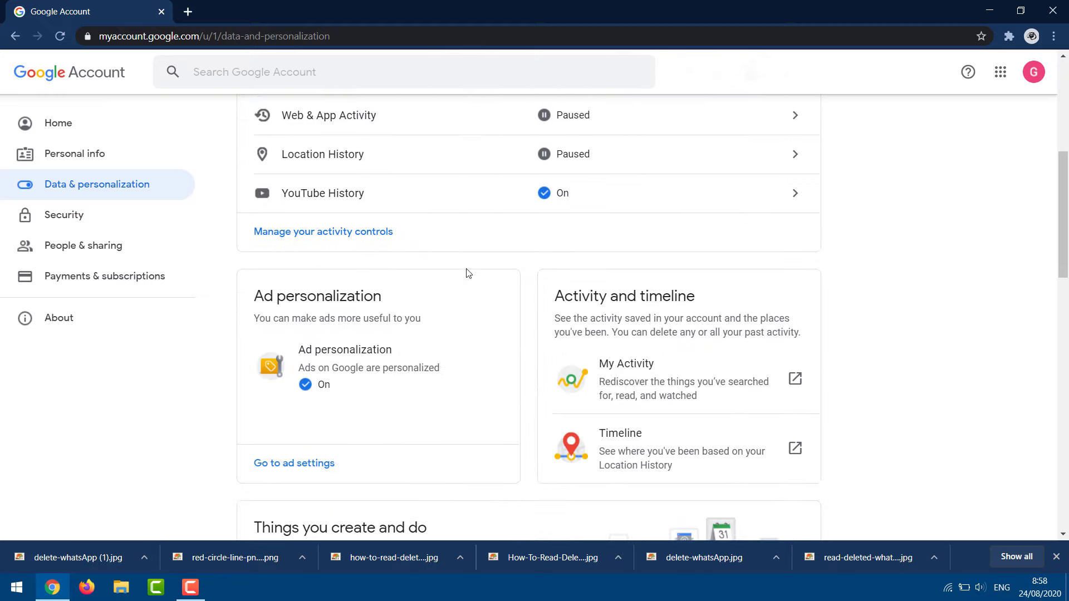
{"action": "scroll", "coordinate": [467, 273], "scroll_direction": "down", "scroll_amount": 4}
{"action": "scroll", "coordinate": [467, 272], "scroll_direction": "down", "scroll_amount": 7}
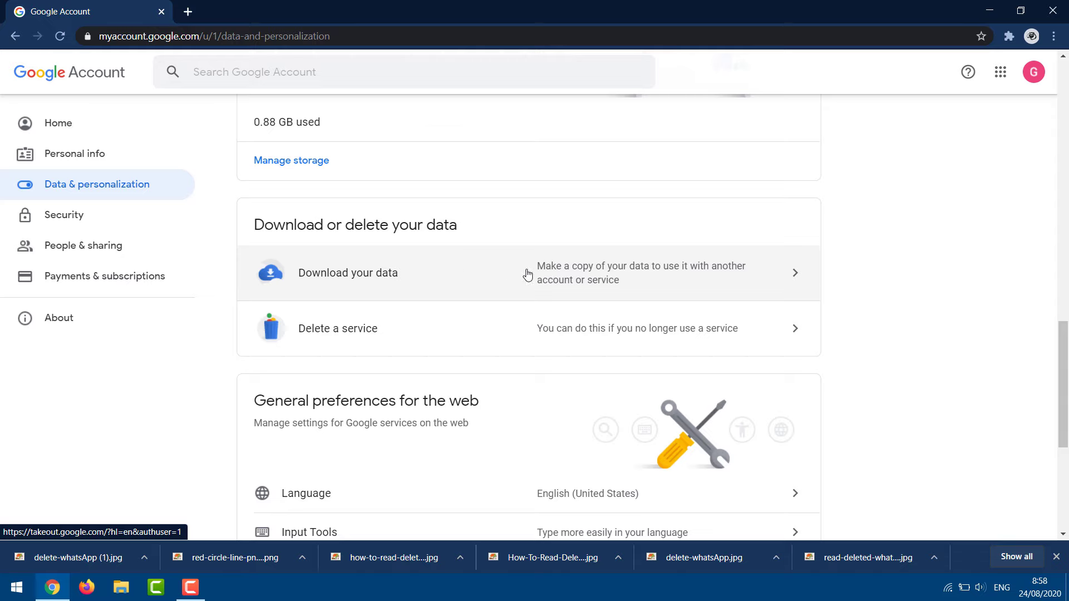
{"action": "left_click", "coordinate": [386, 292]}
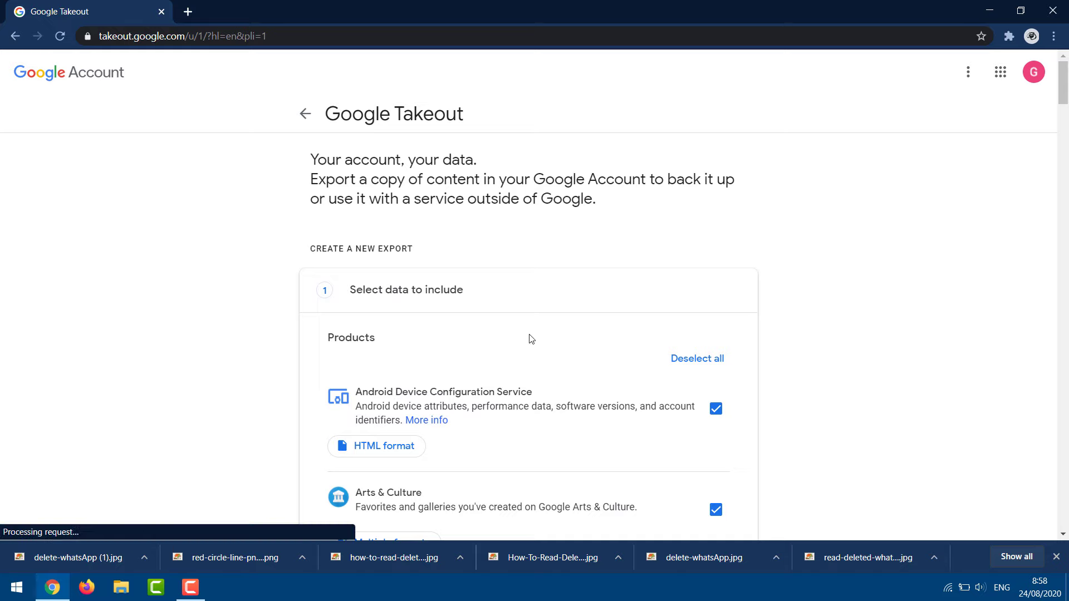
Deselect all Takeout products and bring the list down to the unchecked Mail entry.
{"action": "scroll", "coordinate": [532, 339], "scroll_direction": "down", "scroll_amount": 1}
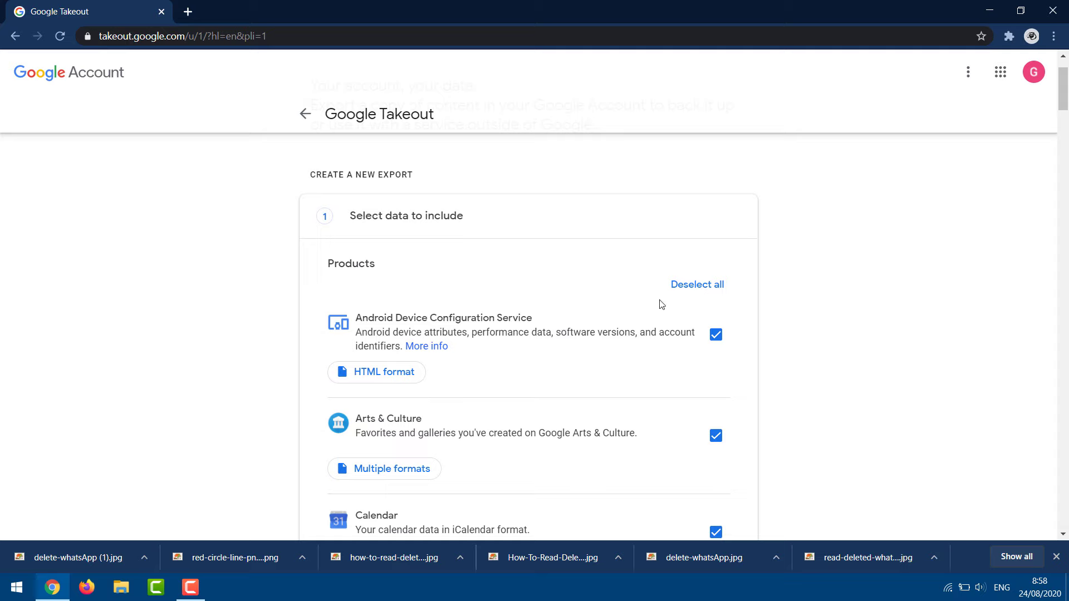
{"action": "left_click", "coordinate": [689, 291]}
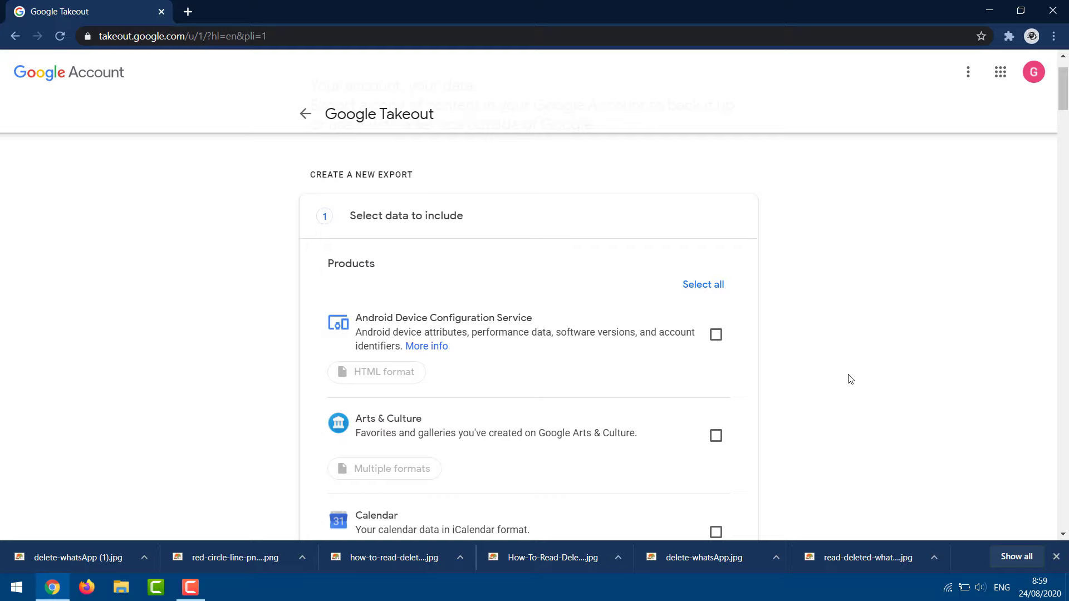
{"action": "scroll", "coordinate": [850, 379], "scroll_direction": "down", "scroll_amount": 2}
{"action": "scroll", "coordinate": [850, 379], "scroll_direction": "down", "scroll_amount": 3}
{"action": "scroll", "coordinate": [850, 380], "scroll_direction": "down", "scroll_amount": 4}
{"action": "scroll", "coordinate": [850, 379], "scroll_direction": "down", "scroll_amount": 4}
{"action": "scroll", "coordinate": [850, 379], "scroll_direction": "down", "scroll_amount": 3}
{"action": "scroll", "coordinate": [851, 379], "scroll_direction": "down", "scroll_amount": 6}
{"action": "scroll", "coordinate": [850, 379], "scroll_direction": "down", "scroll_amount": 6}
{"action": "scroll", "coordinate": [850, 379], "scroll_direction": "down", "scroll_amount": 5}
{"action": "scroll", "coordinate": [850, 379], "scroll_direction": "down", "scroll_amount": 6}
{"action": "scroll", "coordinate": [850, 379], "scroll_direction": "down", "scroll_amount": 3}
{"action": "scroll", "coordinate": [850, 379], "scroll_direction": "down", "scroll_amount": 5}
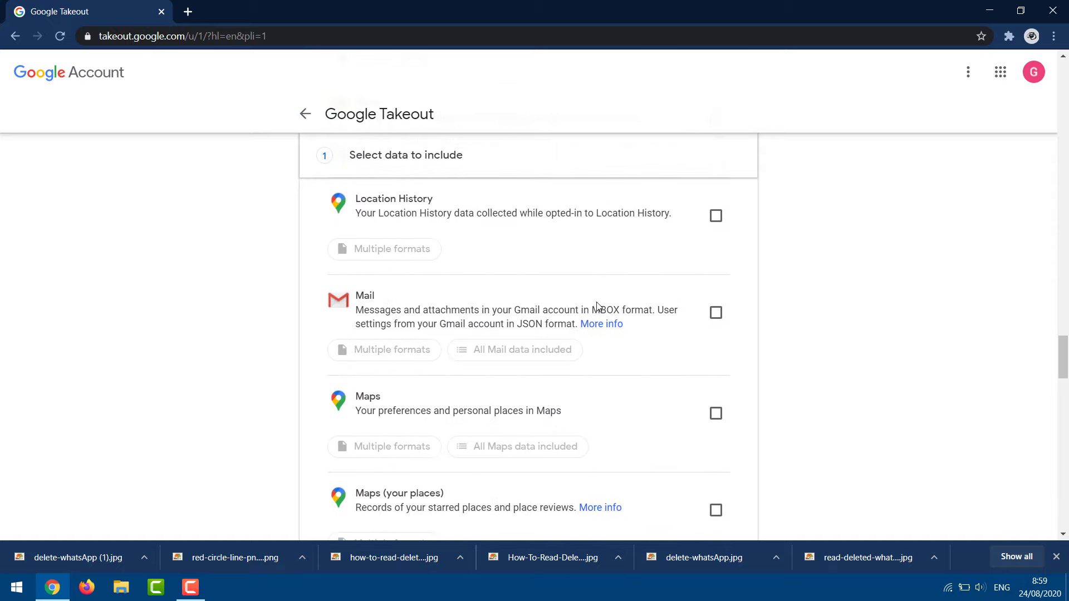
Check Mail as the only product, keeping all messages in Mail included.
{"action": "left_click", "coordinate": [712, 313]}
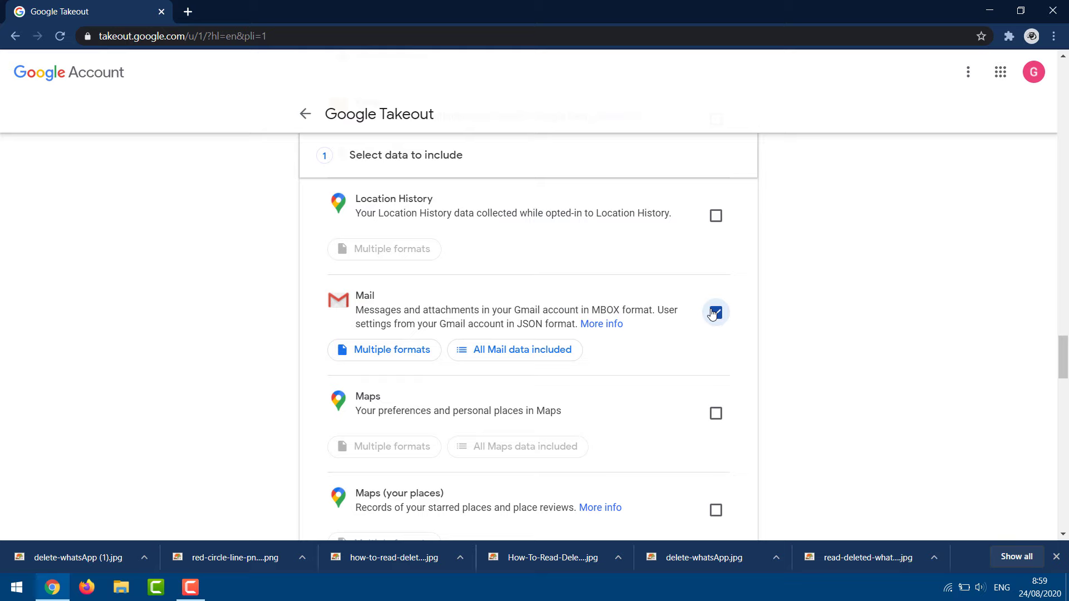
{"action": "left_click", "coordinate": [522, 351]}
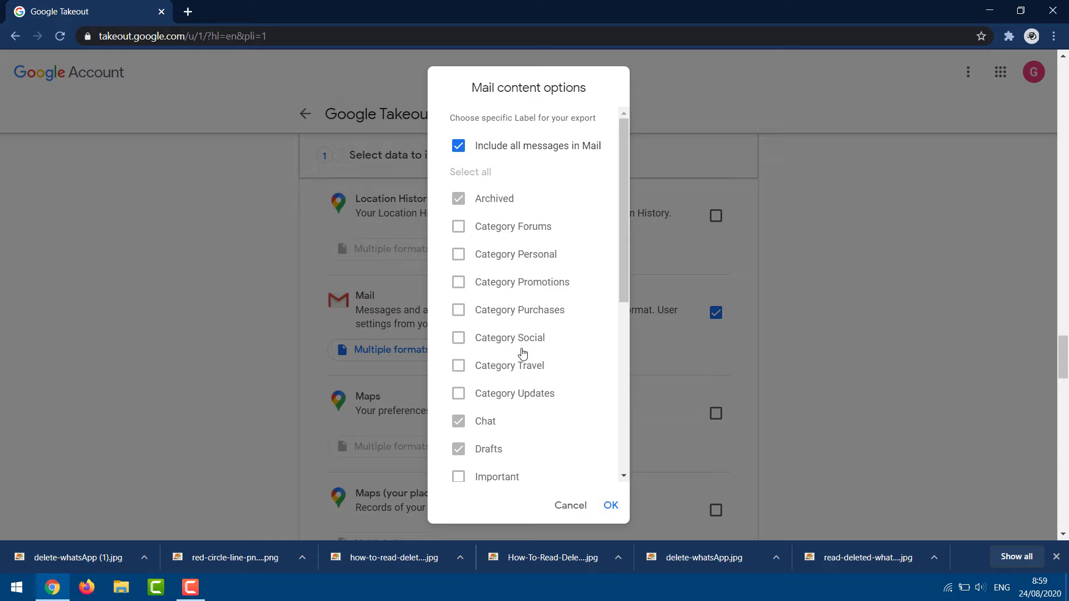
{"action": "left_click", "coordinate": [611, 506]}
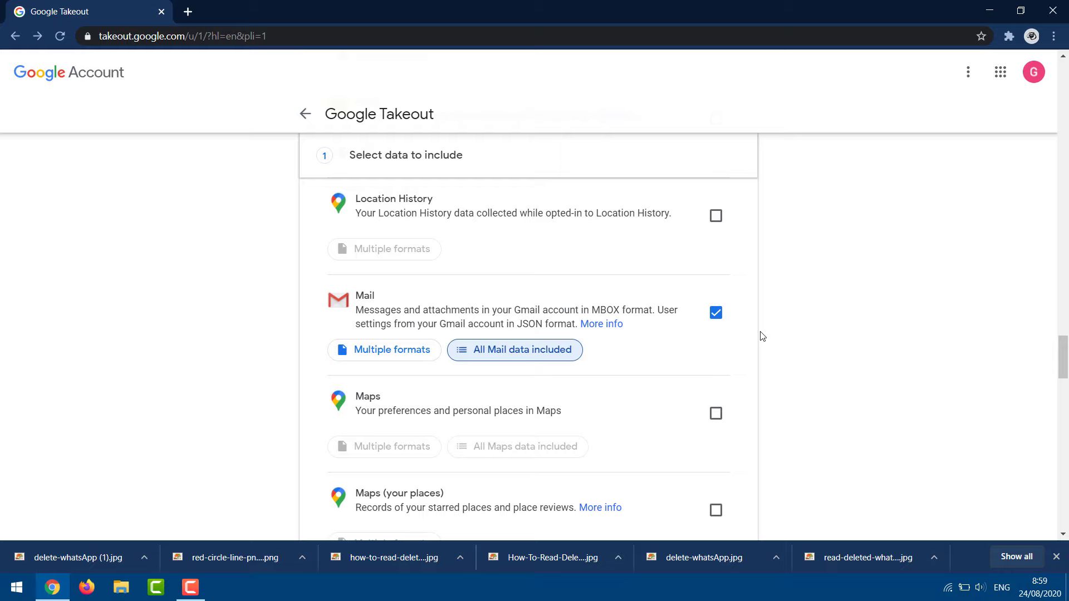
Proceed past the product list to the file type, frequency and destination settings.
{"action": "scroll", "coordinate": [762, 336], "scroll_direction": "down", "scroll_amount": 10}
{"action": "scroll", "coordinate": [762, 337], "scroll_direction": "down", "scroll_amount": 10}
{"action": "scroll", "coordinate": [762, 336], "scroll_direction": "down", "scroll_amount": 10}
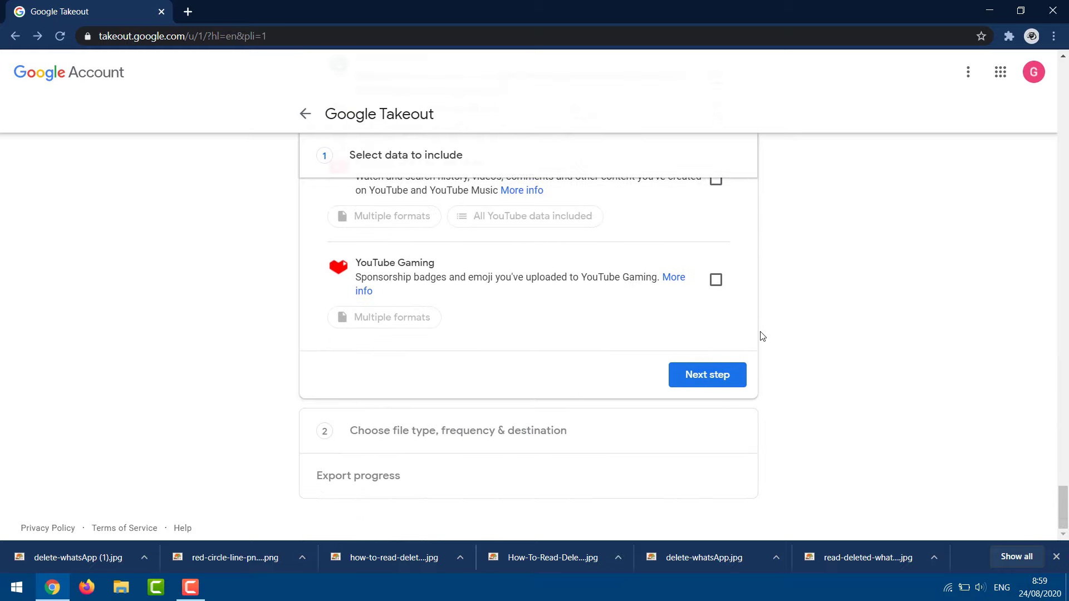
{"action": "left_click", "coordinate": [684, 383]}
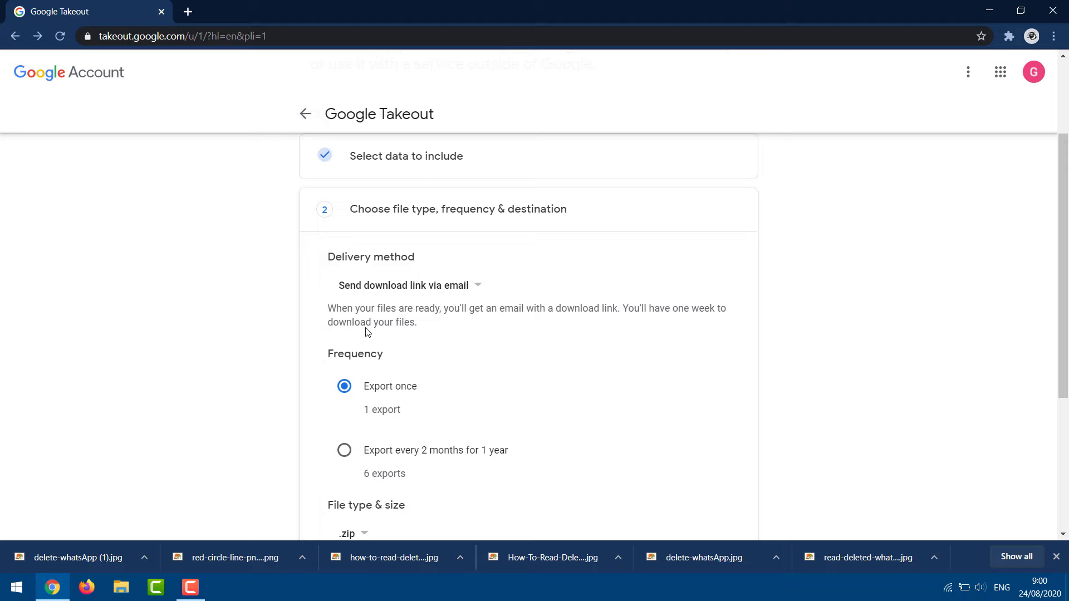
{"action": "scroll", "coordinate": [367, 332], "scroll_direction": "down", "scroll_amount": 2}
{"action": "scroll", "coordinate": [367, 331], "scroll_direction": "down", "scroll_amount": 1}
{"action": "scroll", "coordinate": [365, 334], "scroll_direction": "up", "scroll_amount": 2}
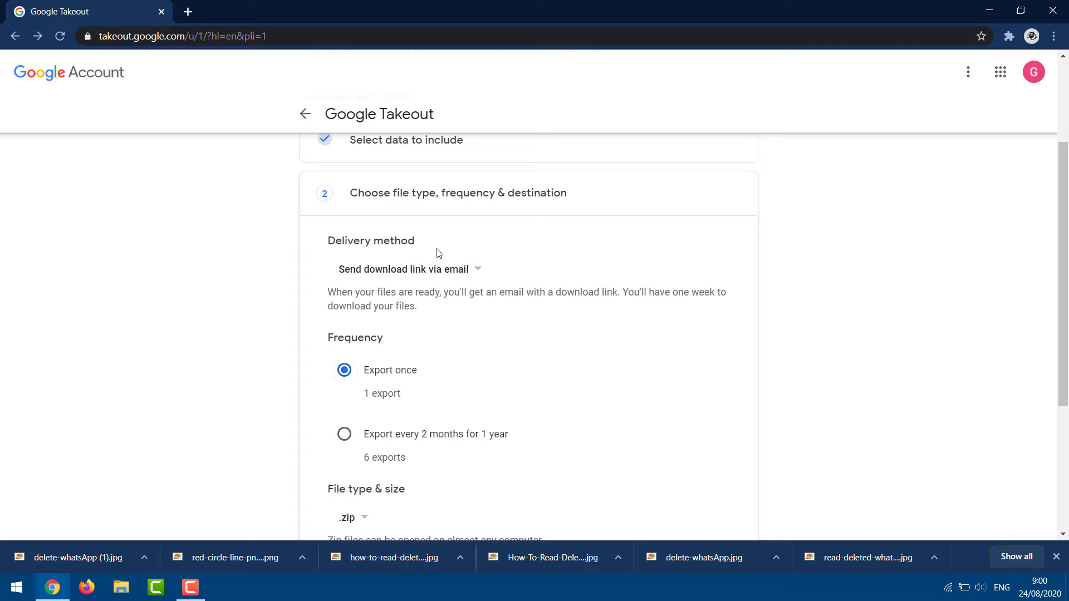
{"action": "left_click", "coordinate": [413, 269]}
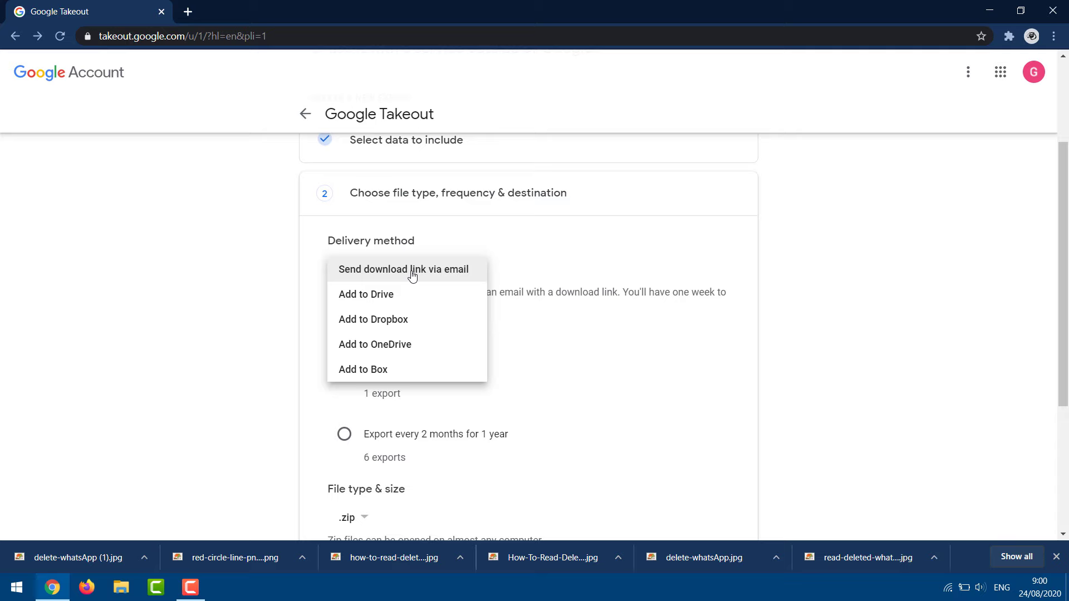
{"action": "left_click", "coordinate": [412, 272]}
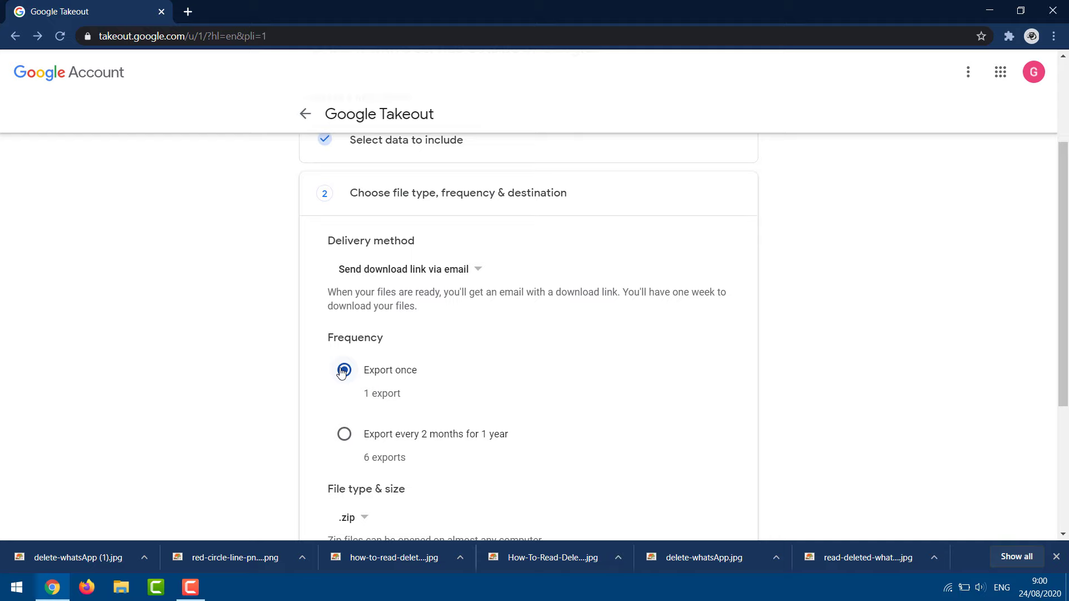
{"action": "scroll", "coordinate": [342, 372], "scroll_direction": "down", "scroll_amount": 2}
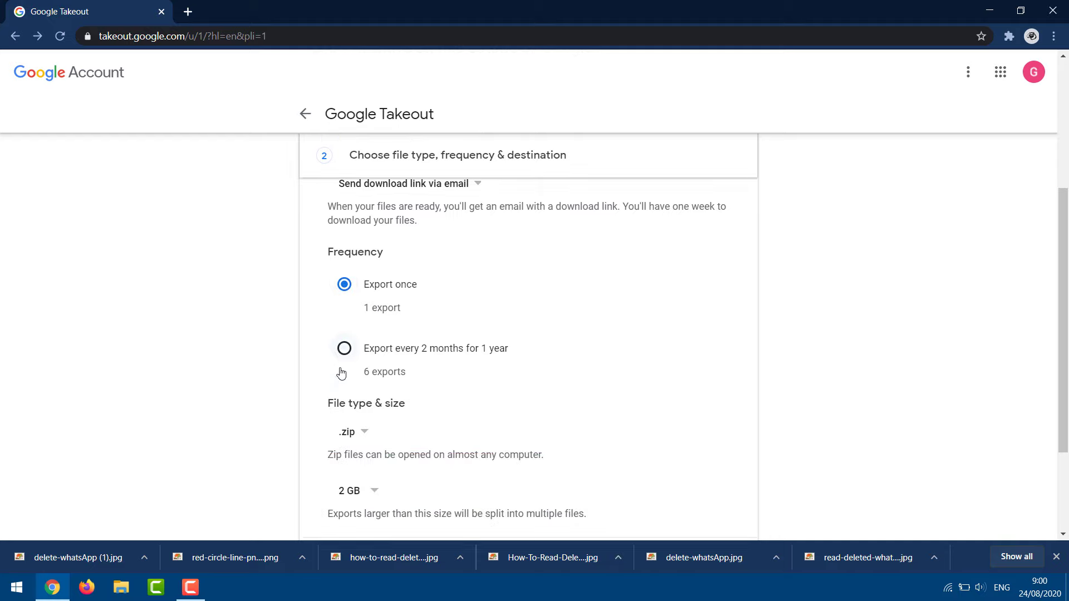
{"action": "scroll", "coordinate": [343, 370], "scroll_direction": "down", "scroll_amount": 2}
{"action": "left_click", "coordinate": [354, 329]}
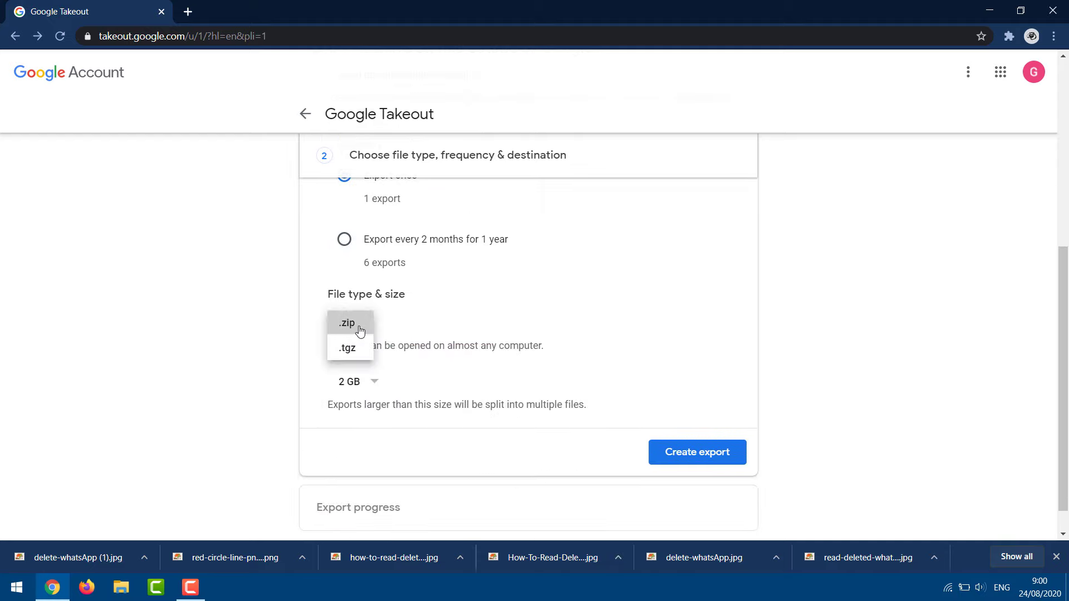
{"action": "left_click", "coordinate": [359, 329]}
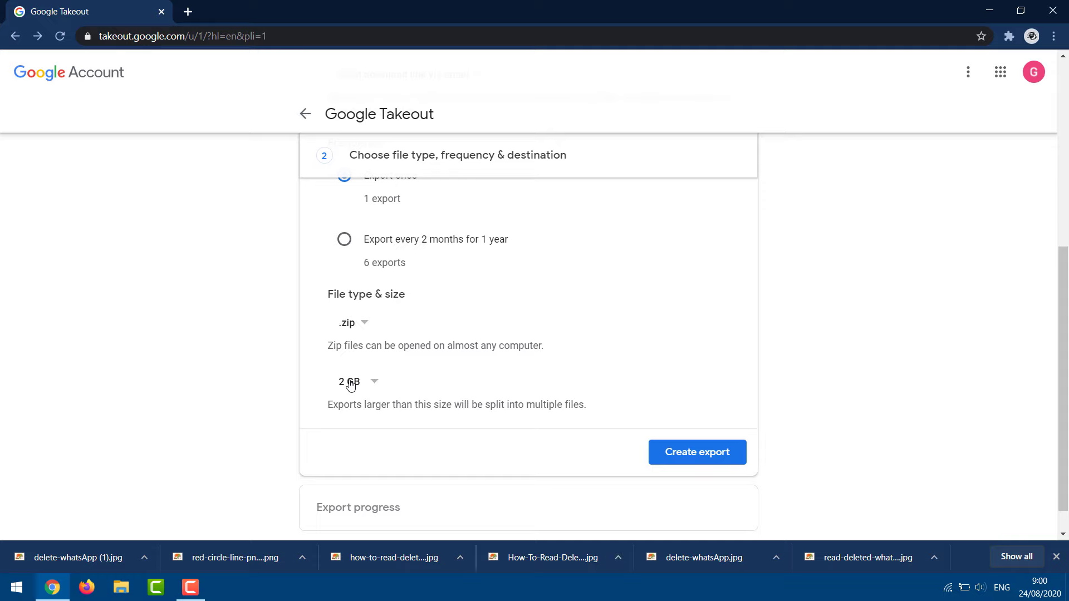
{"action": "left_click", "coordinate": [350, 385]}
{"action": "left_click", "coordinate": [354, 387]}
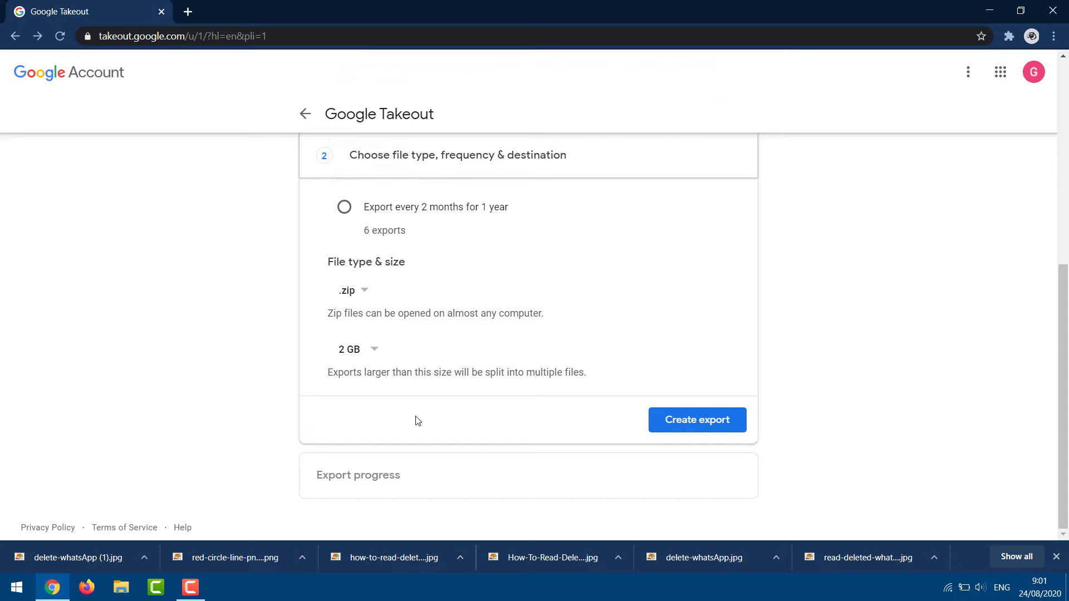
Create the Mail-only export so Takeout starts building the copy.
{"action": "left_click", "coordinate": [688, 428]}
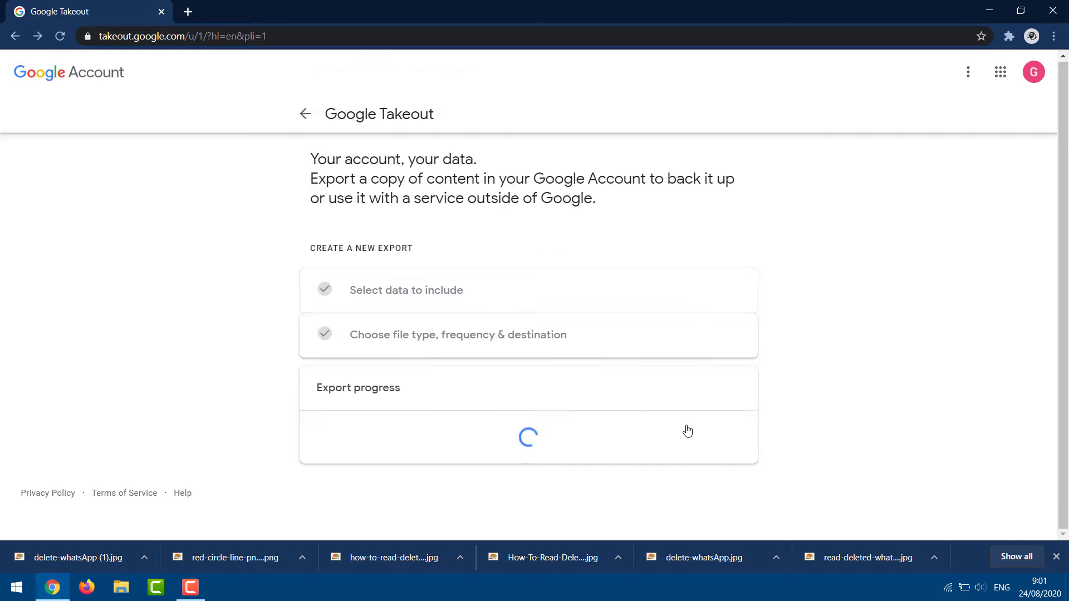